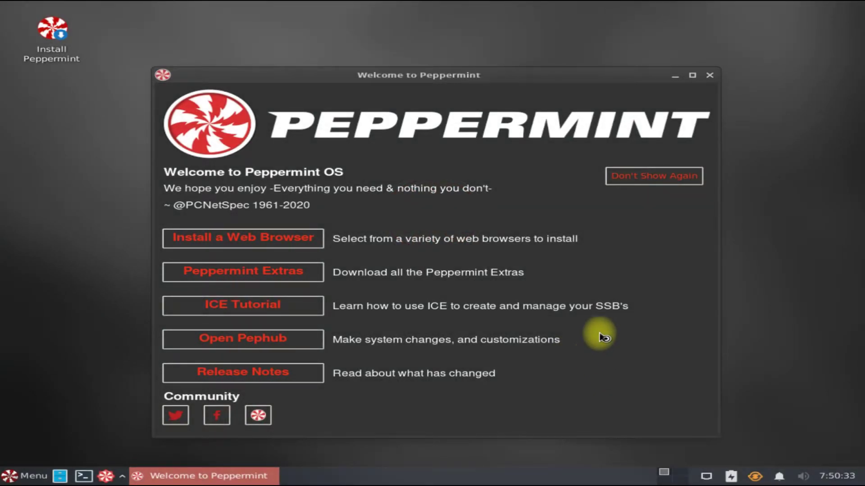
Stop the welcome window from appearing at startup, close it, and launch the Peppermint installer.
left_click(670, 179)
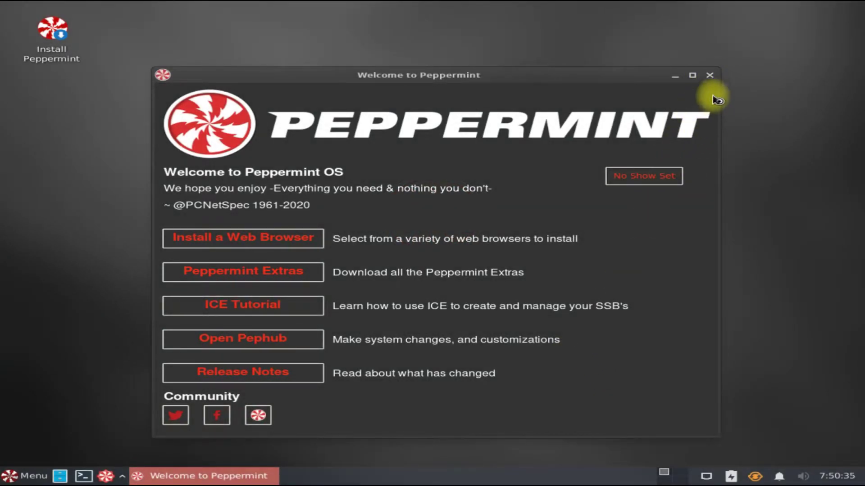
left_click(709, 77)
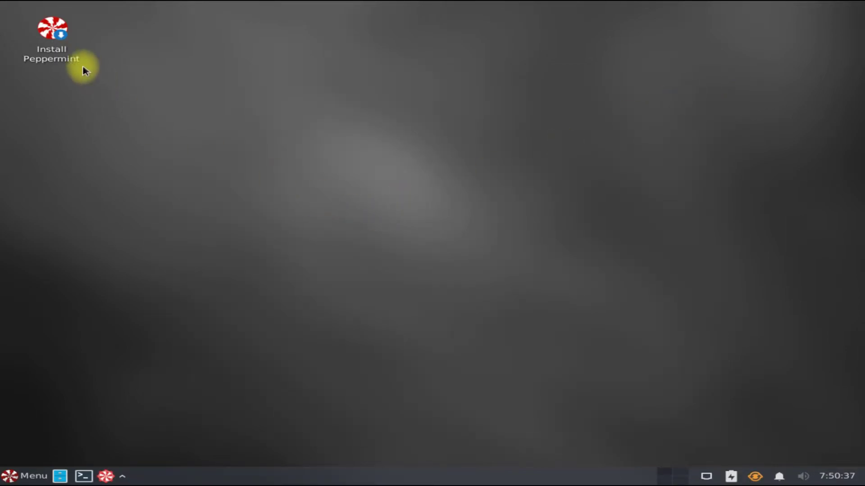
left_click(51, 58)
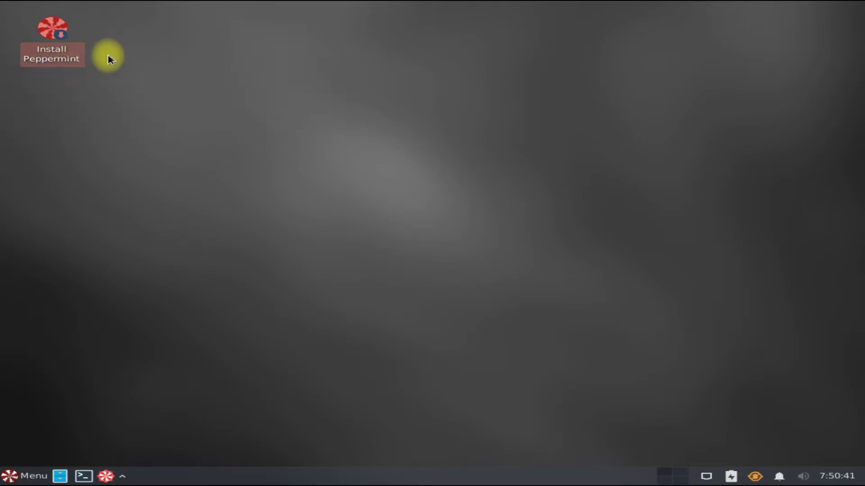
right_click(54, 58)
left_click(100, 68)
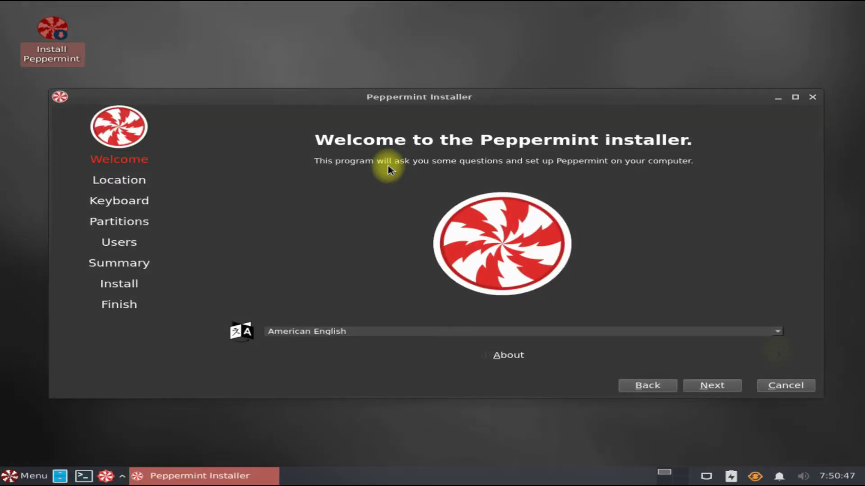
Keep American English as the installer language and continue to the Location page.
left_click(776, 332)
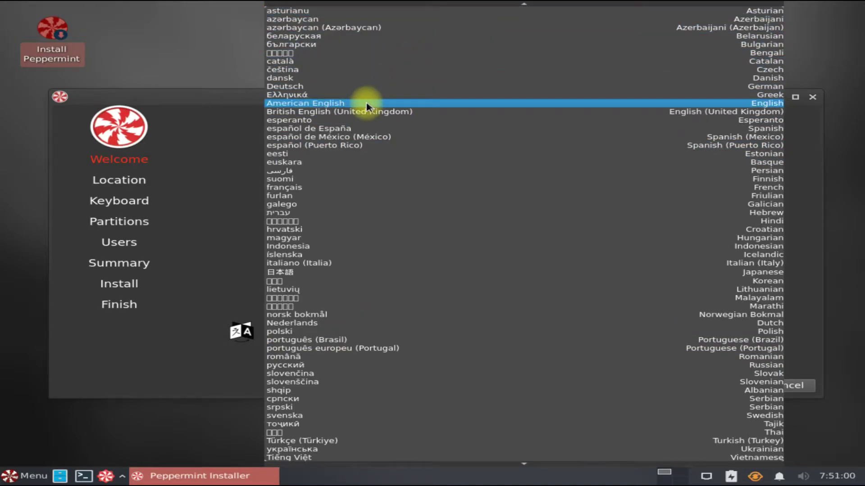
left_click(367, 103)
left_click(702, 388)
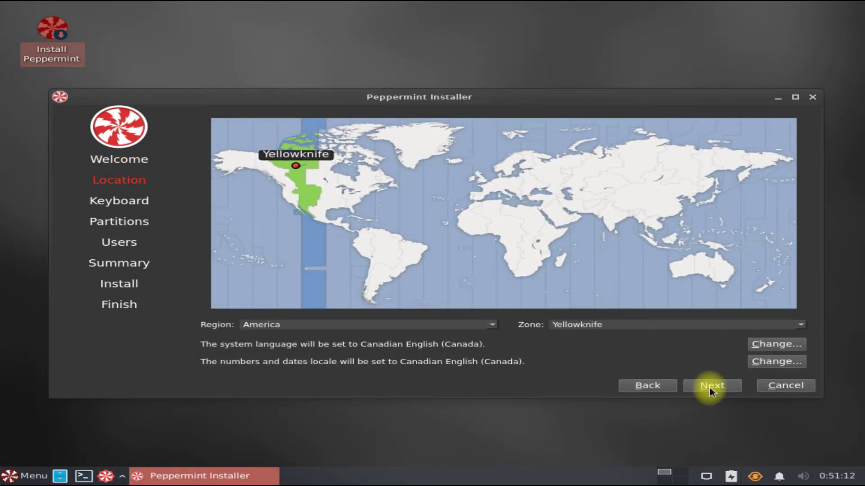
Accept the default location and keyboard, then choose Erase disk for 45.8 GiB ext4 plus 4.2 GiB swap.
left_click(710, 388)
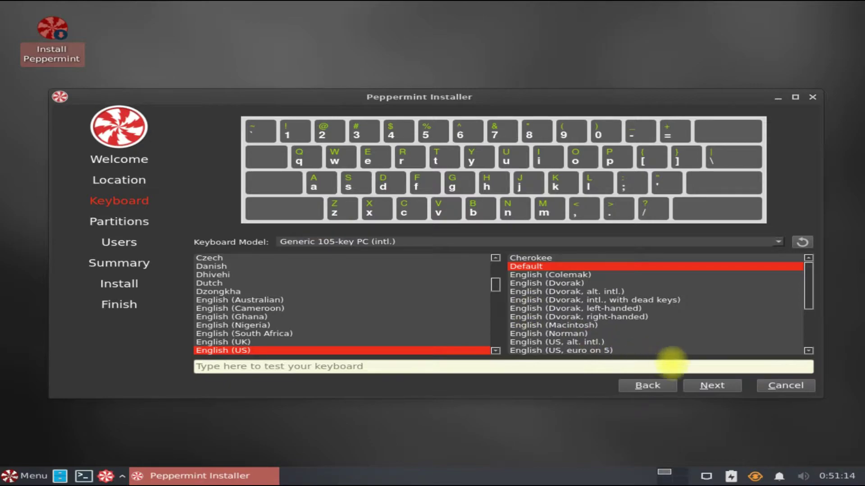
left_click(694, 387)
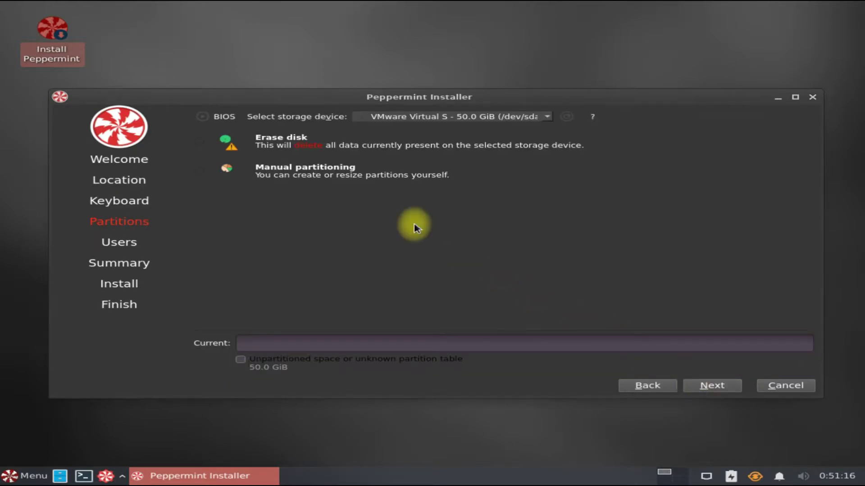
left_click(203, 140)
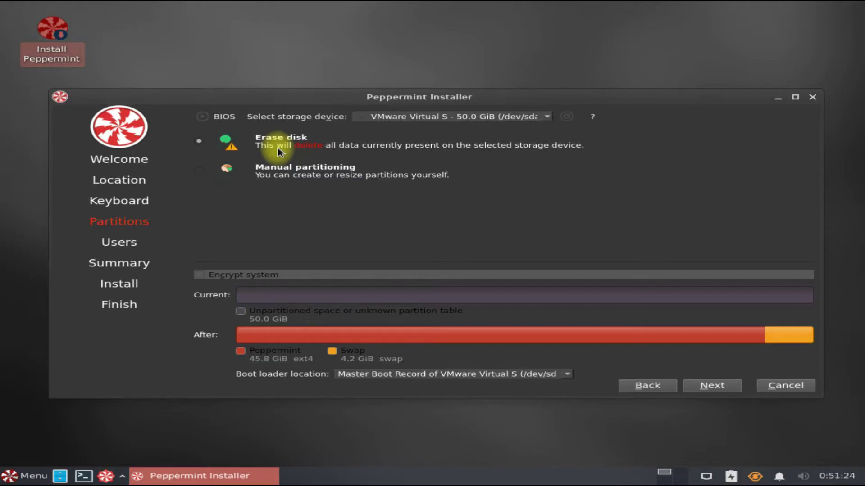
left_click(201, 171)
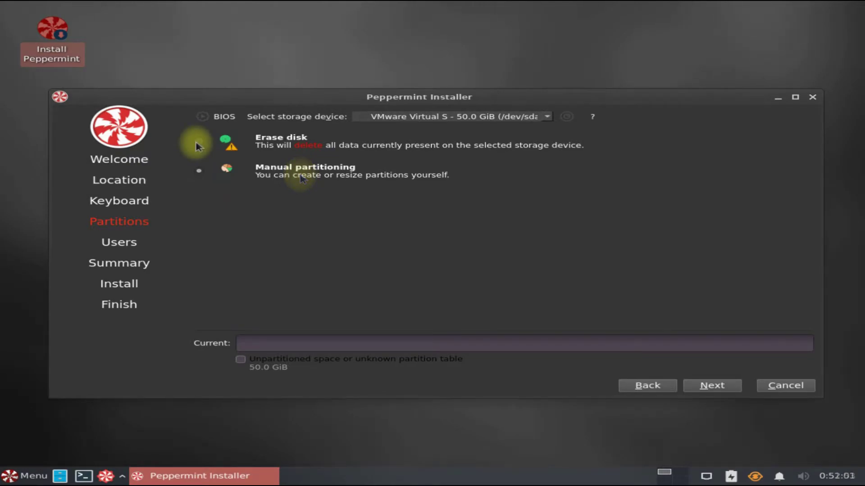
left_click(197, 147)
left_click(713, 384)
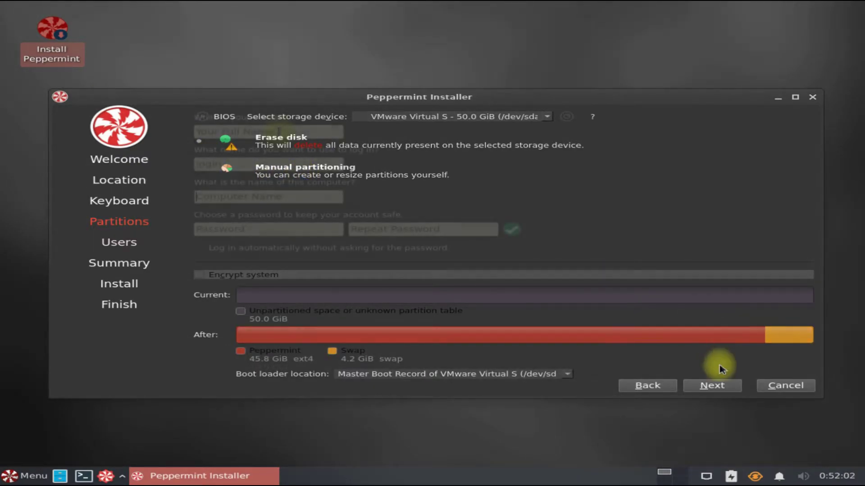
Enter computer name PeppermintOS and fill in the user's full name.
type("P")
type("ep")
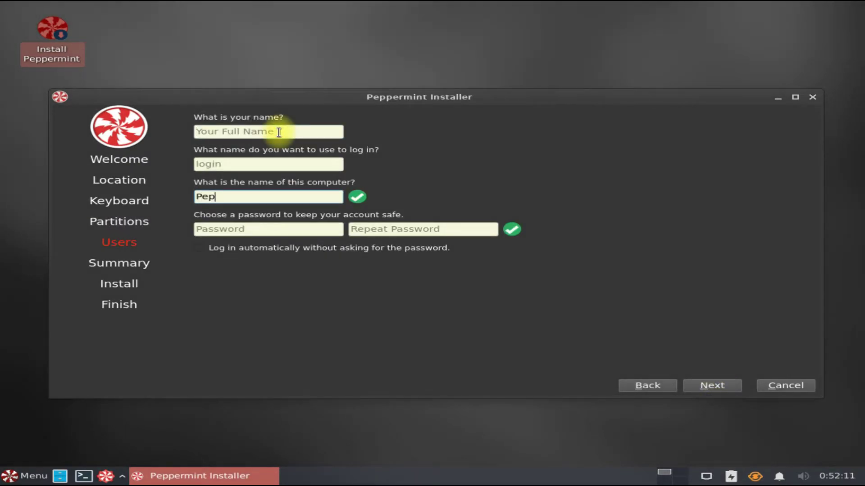
type("permintOS")
left_click(278, 132)
type("t")
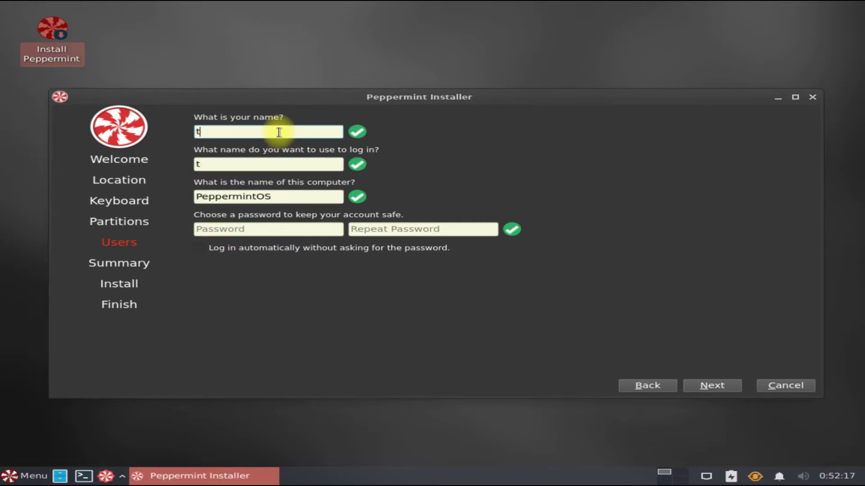
type("echsolutionz")
Enter the account password twice and continue to the Summary page.
key("Tab")
key("Tab")
key("Tab")
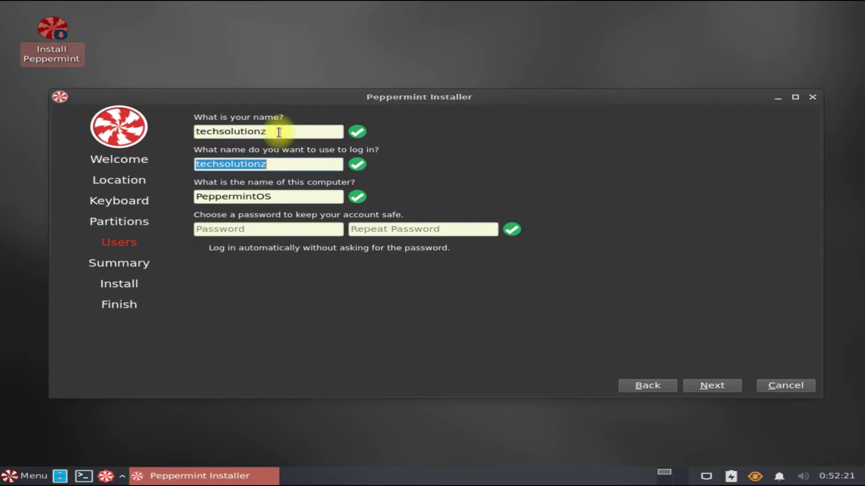
type("****")
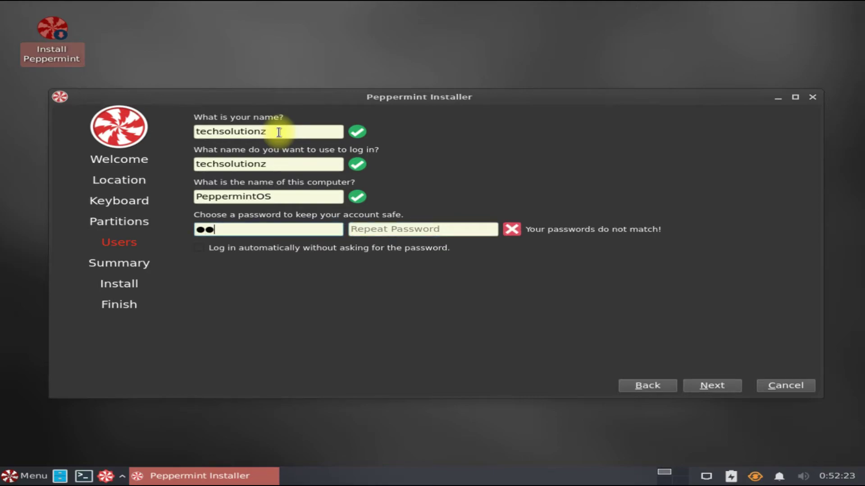
type("**")
key("Tab")
type("****")
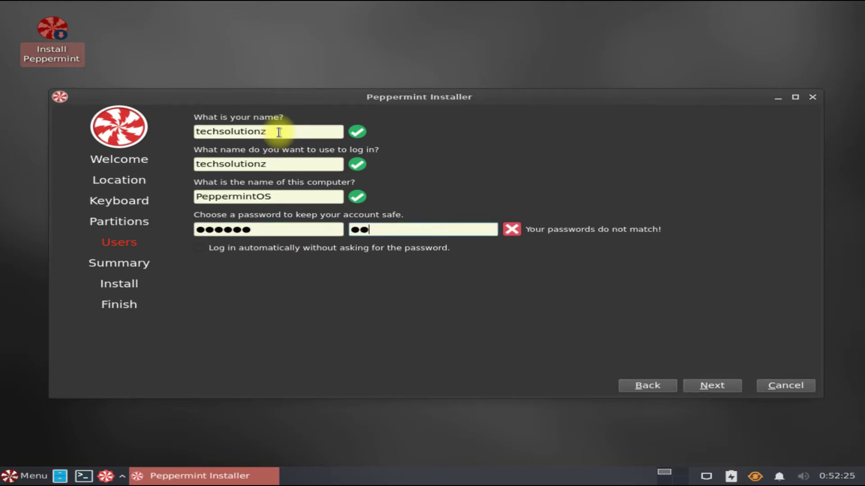
type("**")
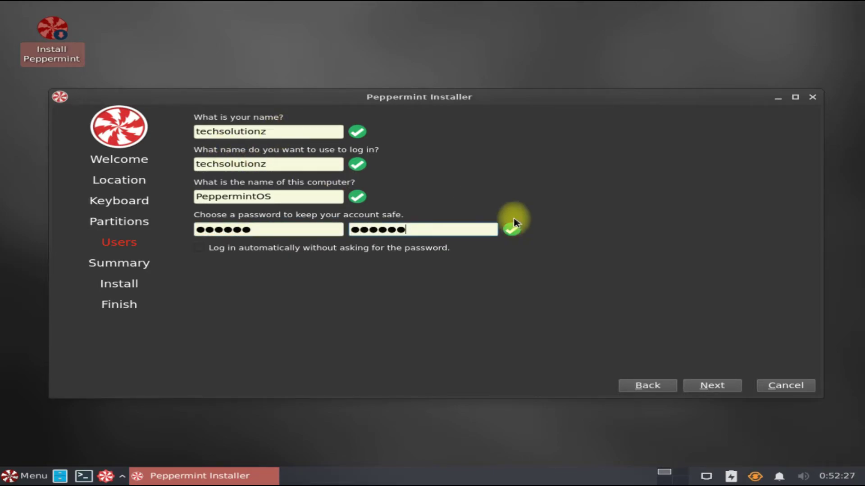
left_click(711, 386)
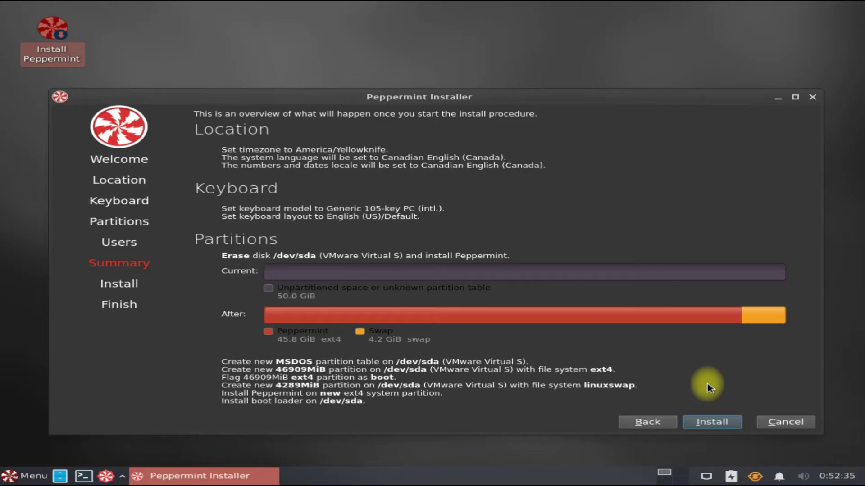
Install Peppermint on the disk and, once All done appears, restart with Restart now checked.
left_click(717, 425)
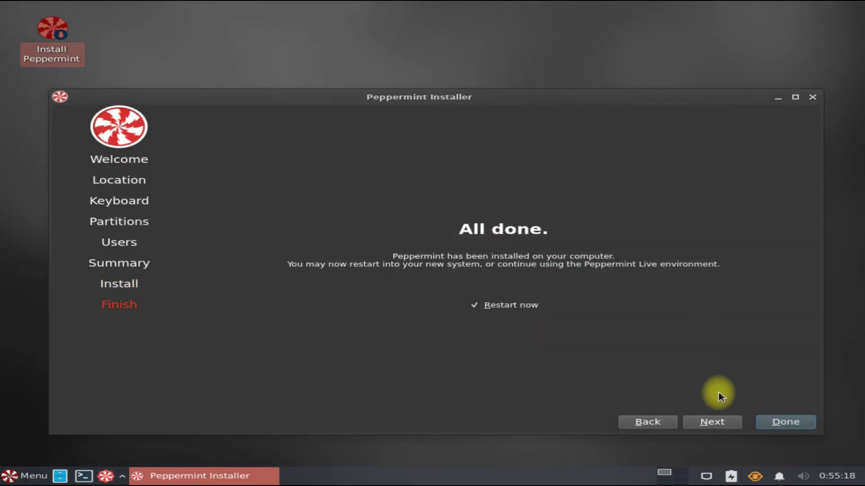
left_click(770, 425)
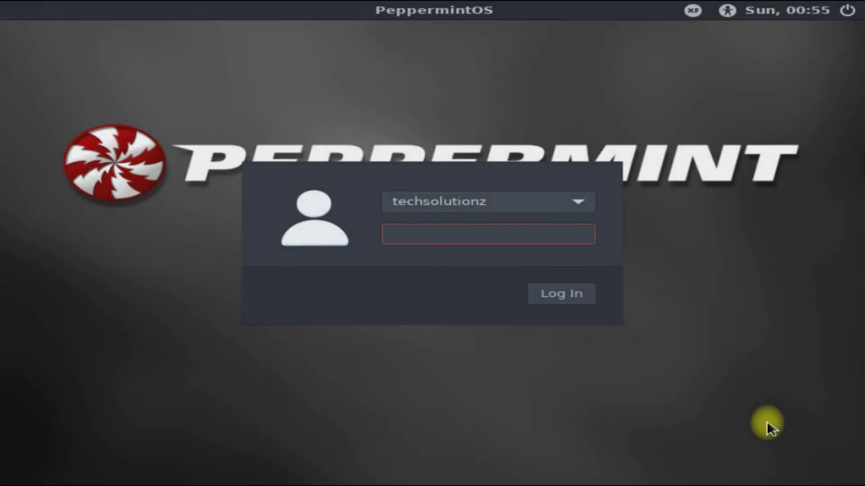
Log in as the new user with the account password.
type("******")
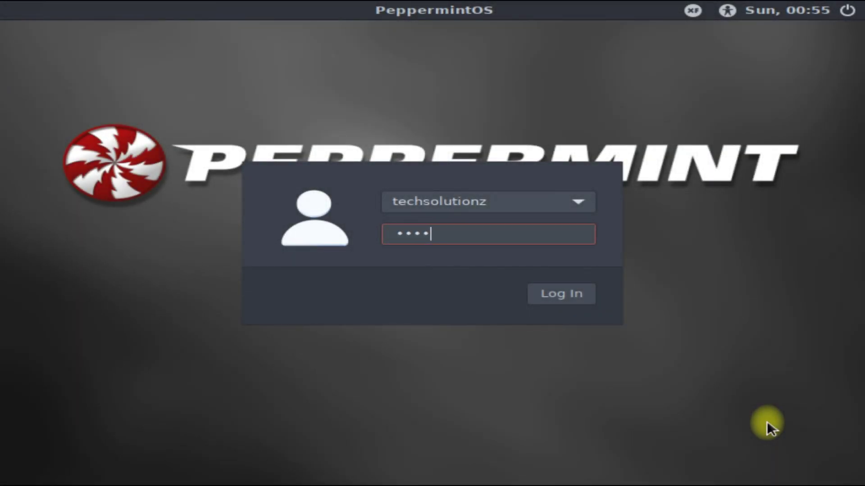
key("Return")
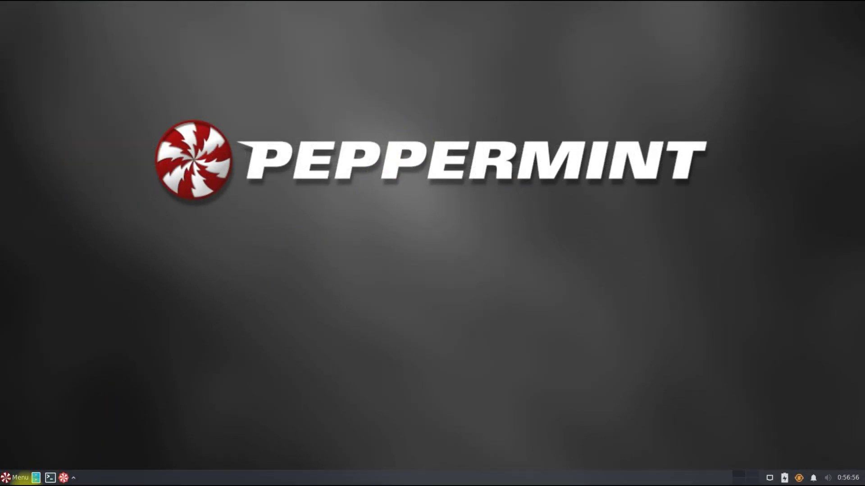
Browse the Whisker menu's recent apps, then open a terminal in the Desktop folder from the desktop menu.
left_click(19, 479)
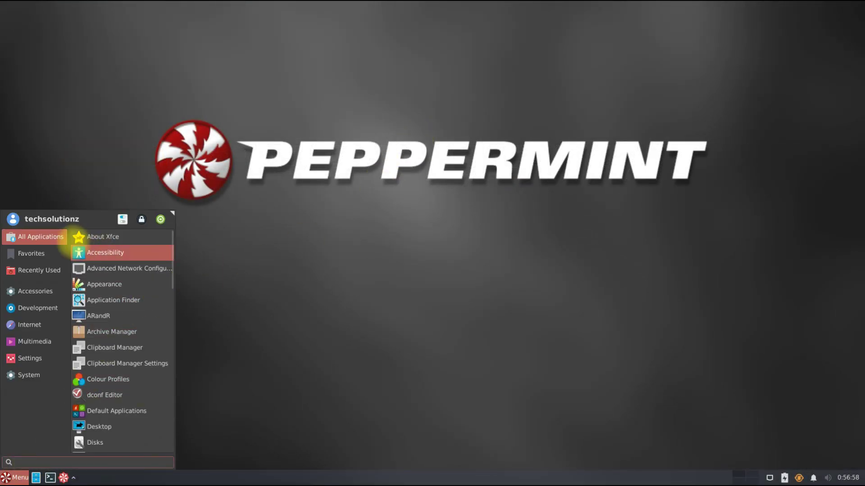
left_click(31, 268)
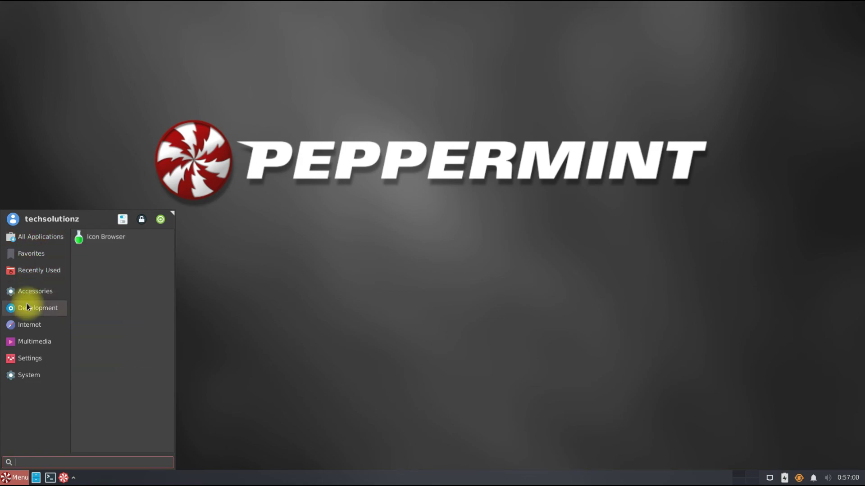
mouse_move(34, 331)
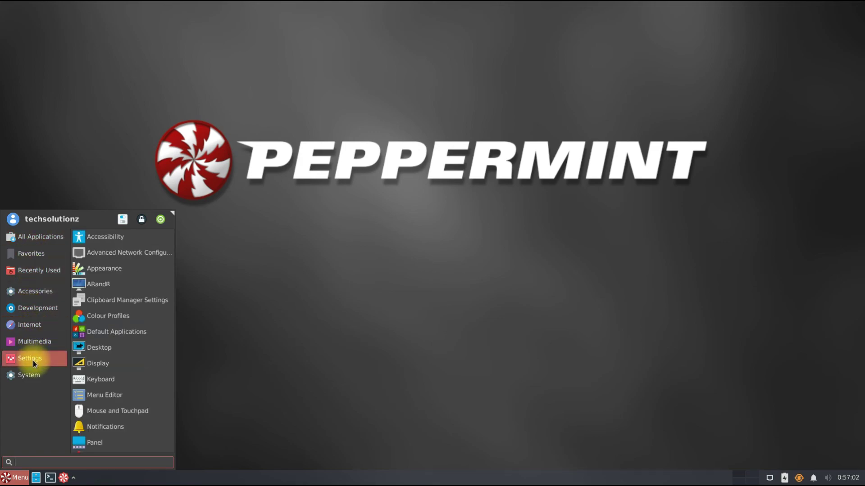
mouse_move(35, 373)
right_click(284, 165)
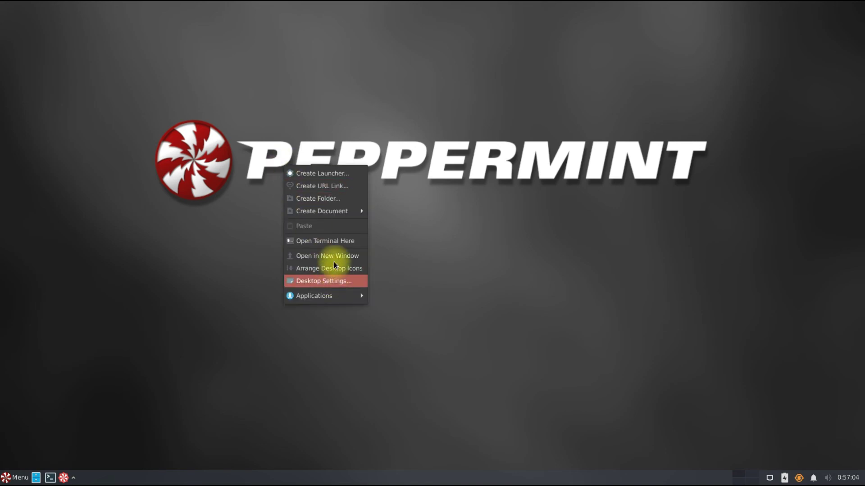
left_click(337, 240)
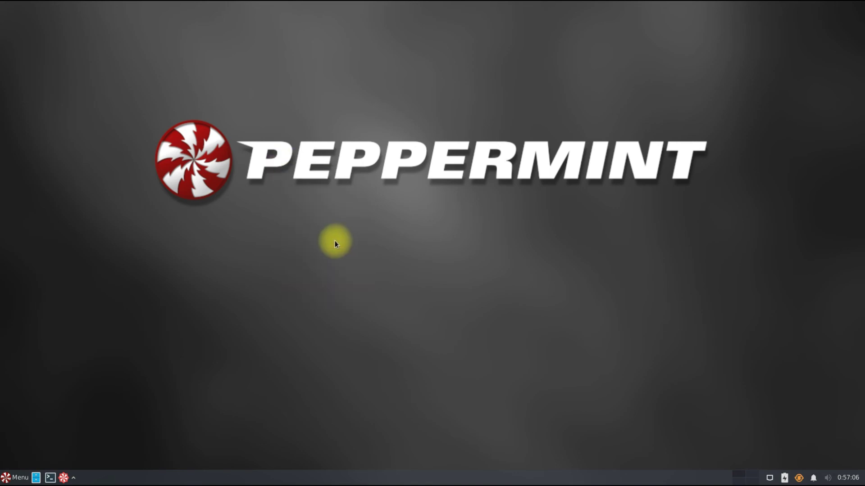
Run lsb_release -cs to confirm the codename bullseye, then exit the terminal.
type("lsb")
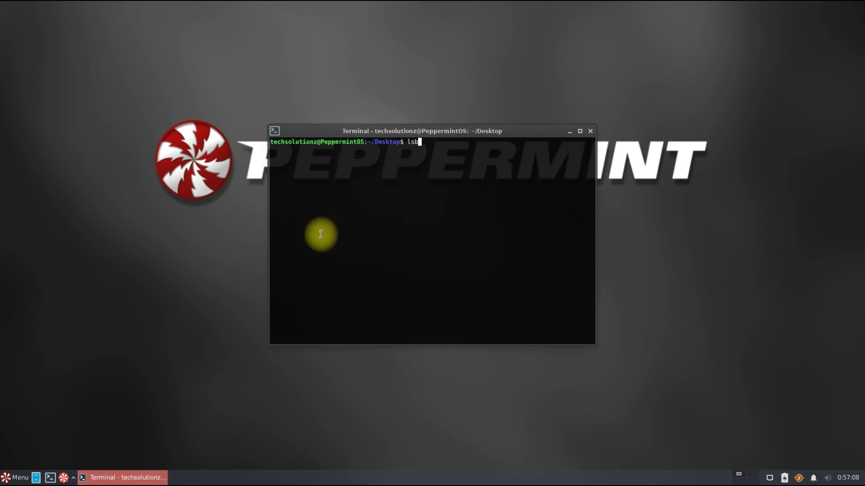
type("_")
type("se -cs")
key("Return")
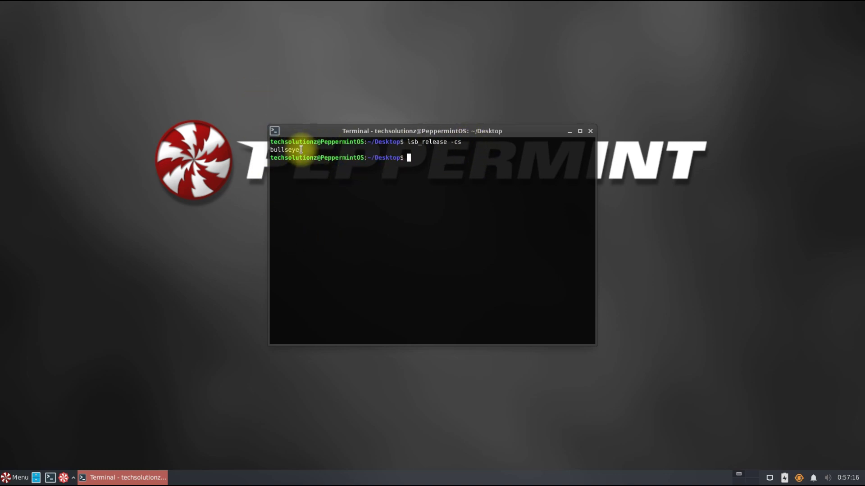
triple_click(272, 149)
left_click(479, 183)
type("exit")
key("Return")
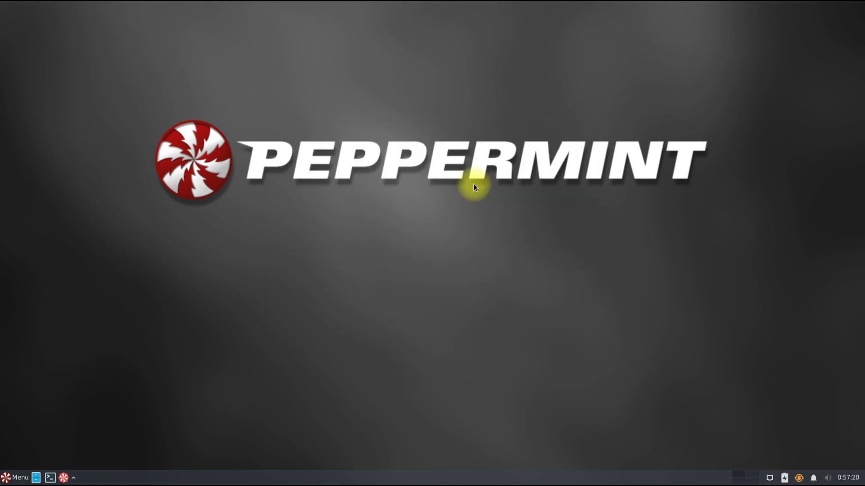